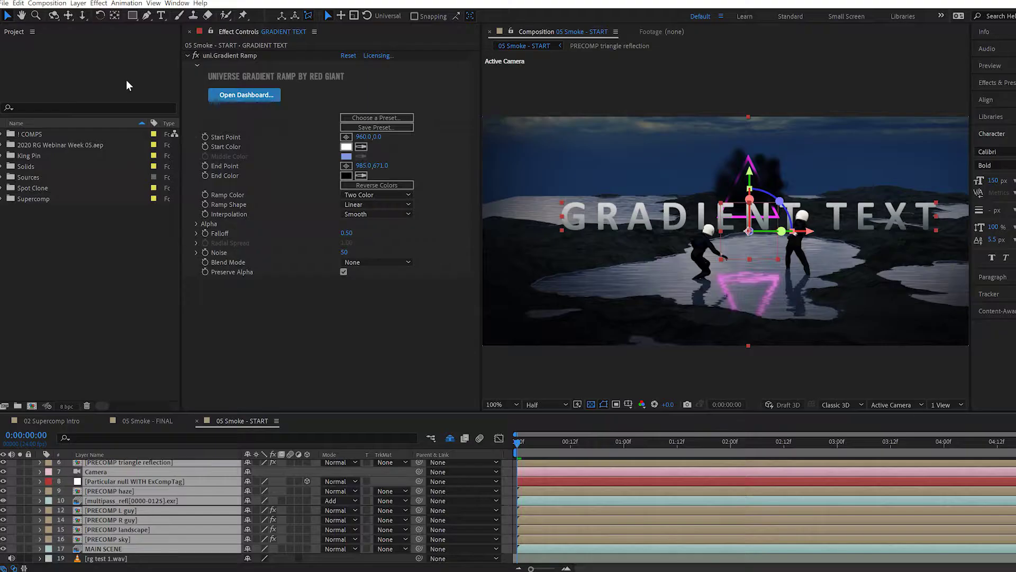
Show the Effect menu's RG VFX submenu listing Supercomp.
left_click(98, 3)
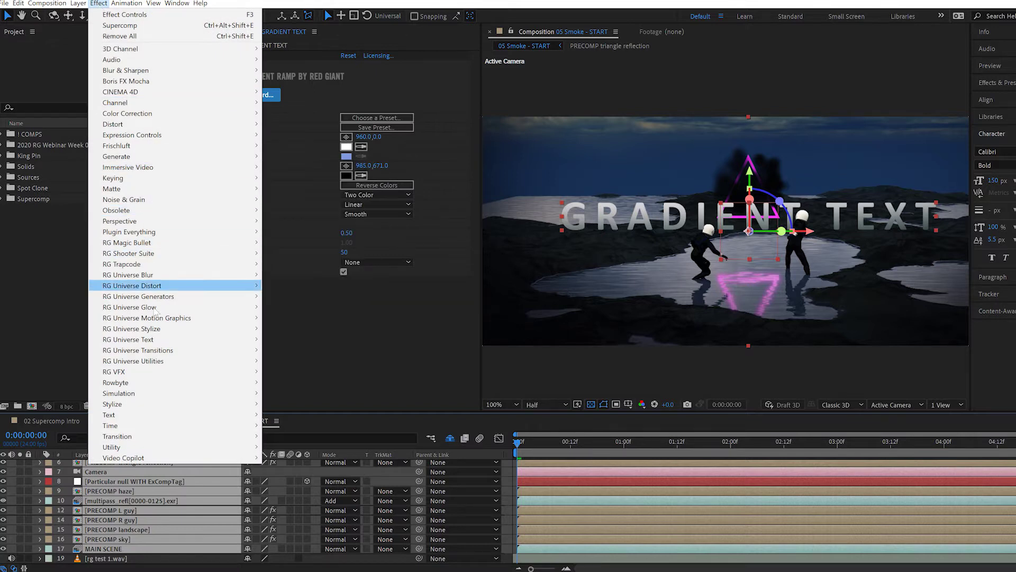
mouse_move(114, 372)
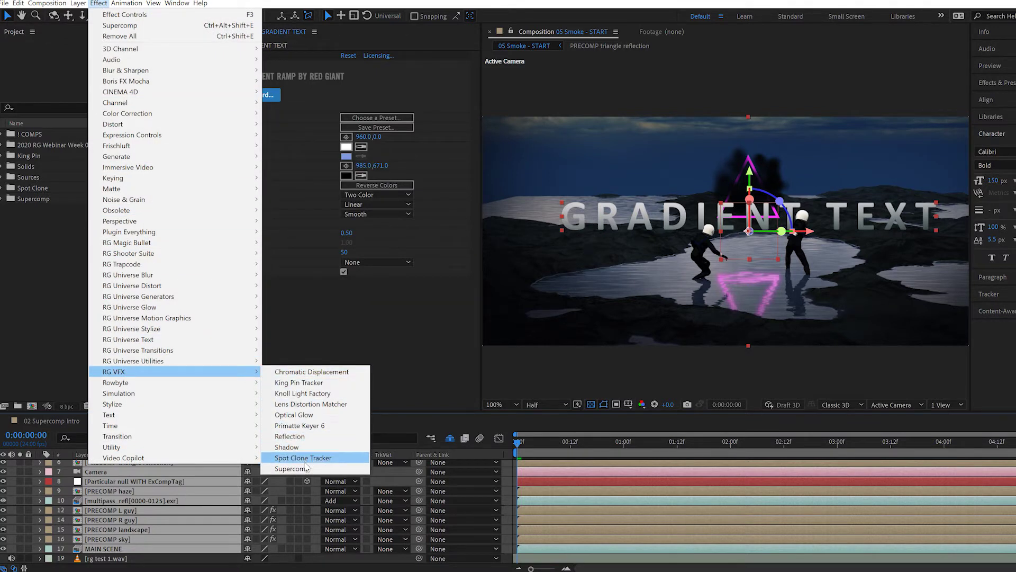
Apply Supercomp with Optical Glow on PRECOMP triangle, plus Light Wrap and Blur Behind on Particular Smoke.
left_click(304, 469)
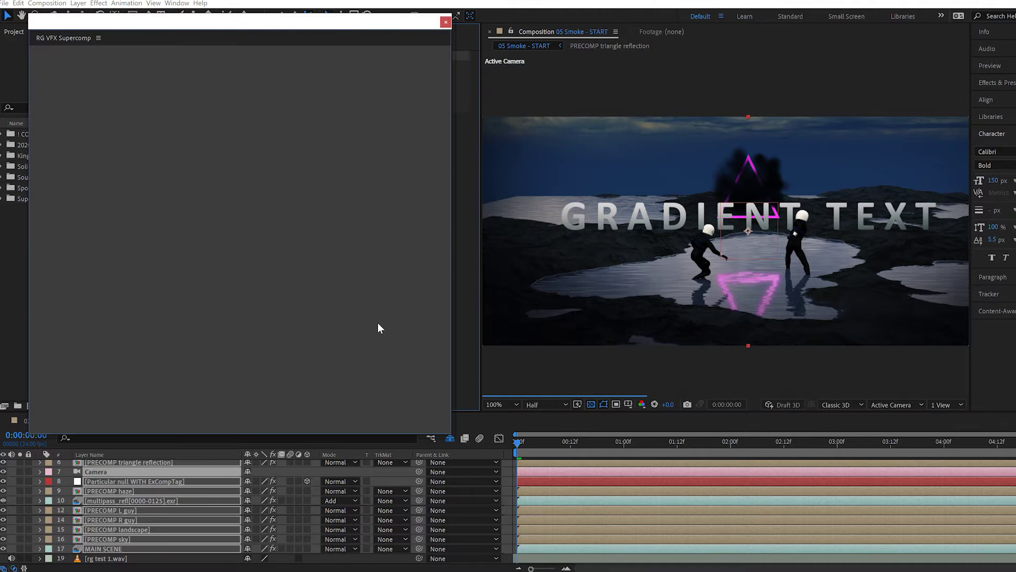
left_click_drag(311, 14, 453, 7)
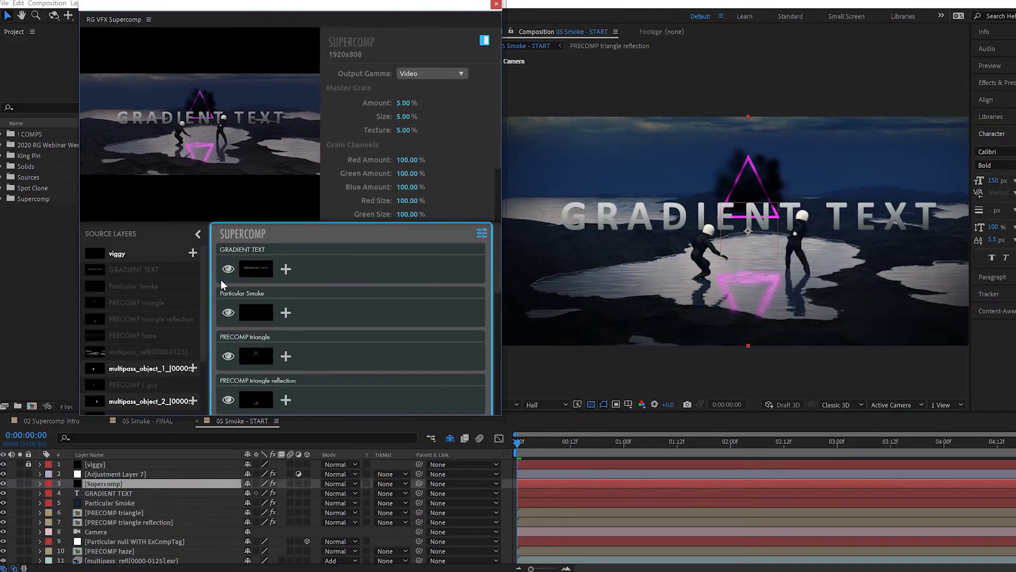
left_click_drag(501, 521, 643, 471)
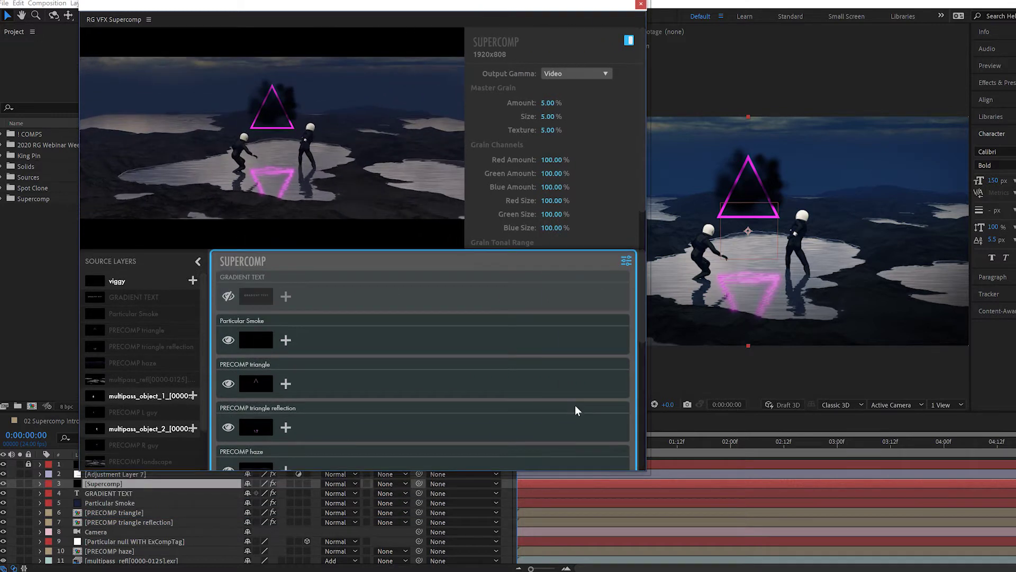
left_click(286, 384)
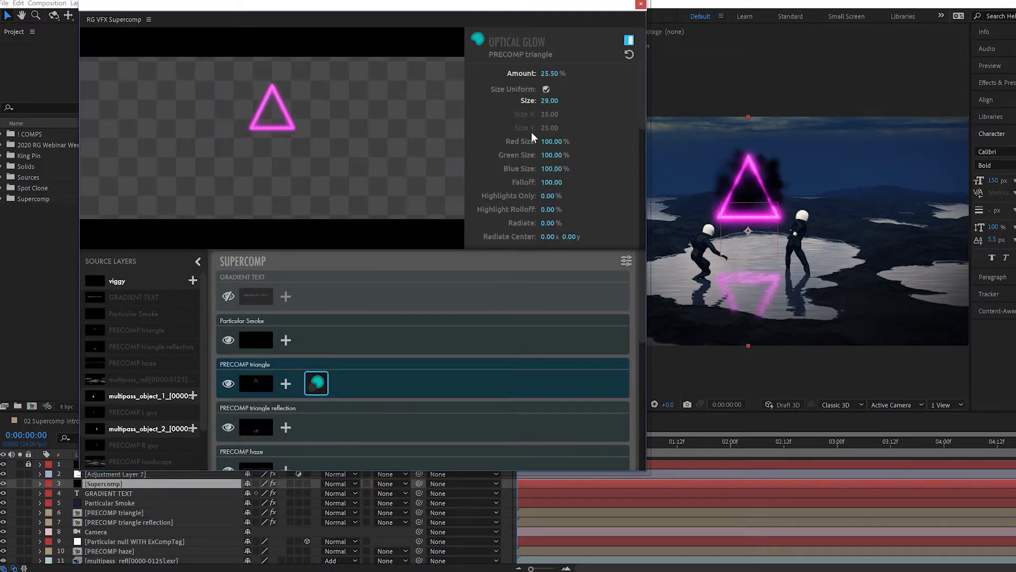
left_click(286, 340)
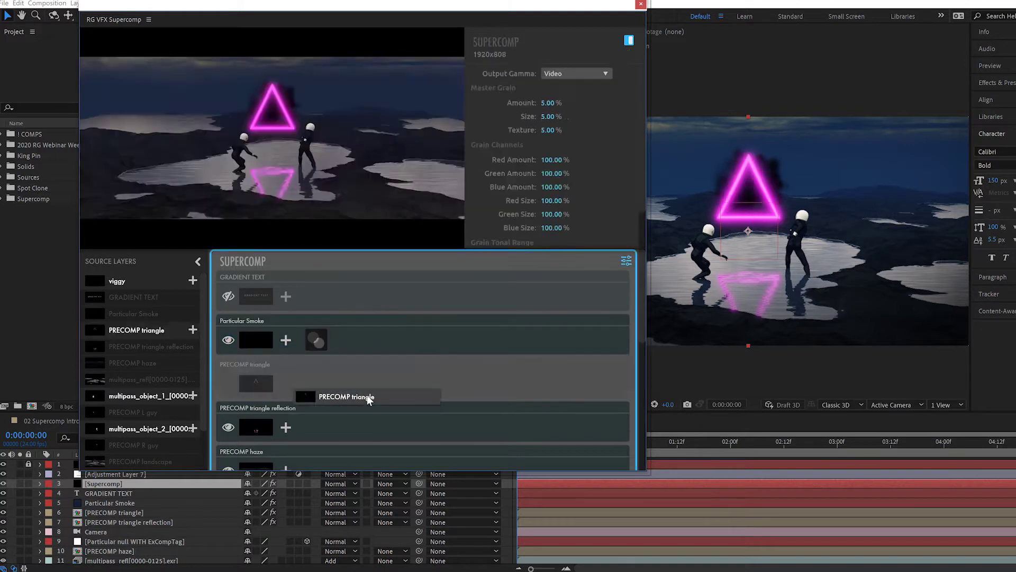
left_click(286, 341)
left_click(321, 280)
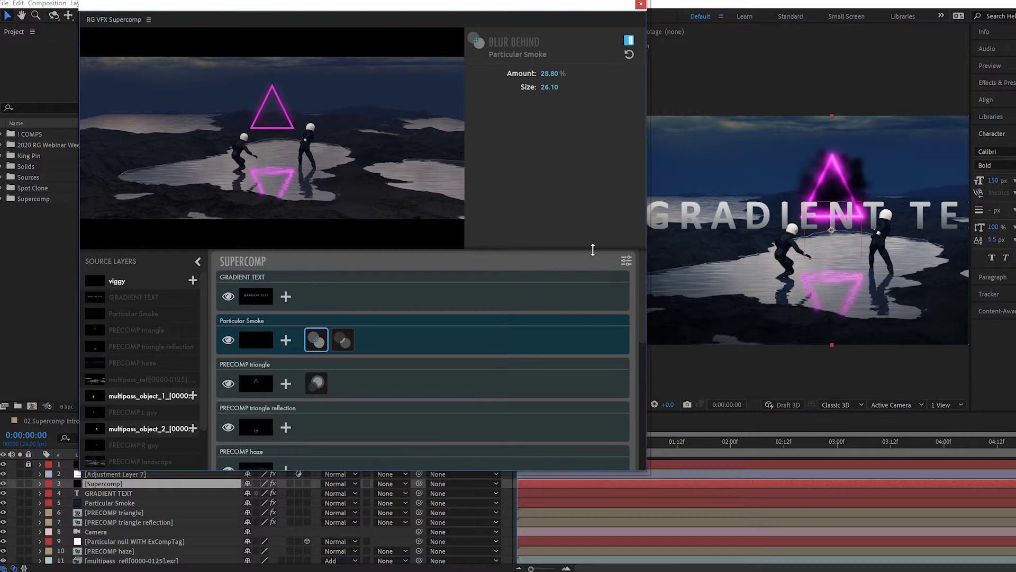
Pre-compose GRADIENT TEXT, add Color Correction with Match Background, and lower the heat blur's texture confinement.
left_click(556, 289)
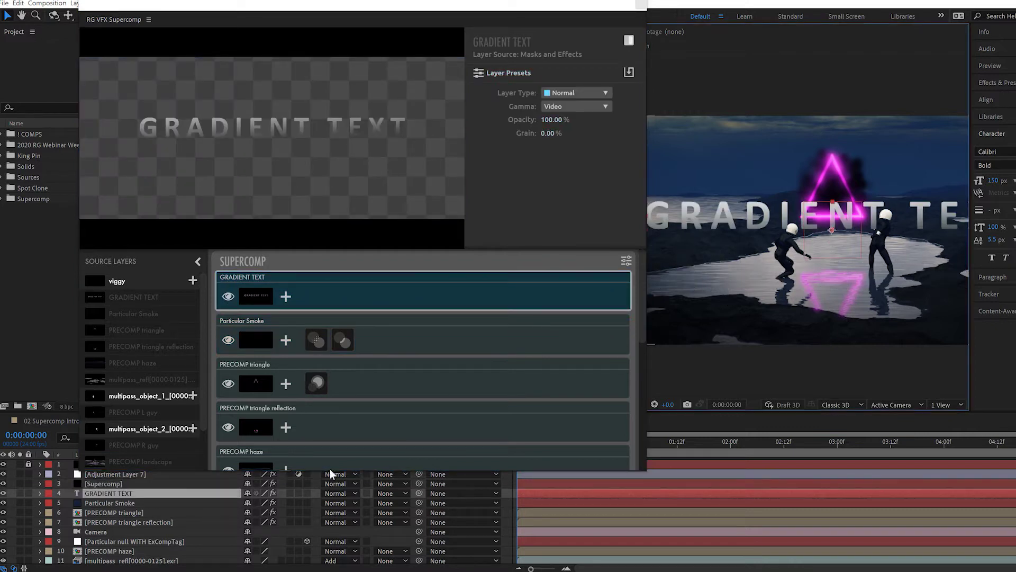
key("ctrl+shift+c")
type("PRECOMP gradient text")
key("Return")
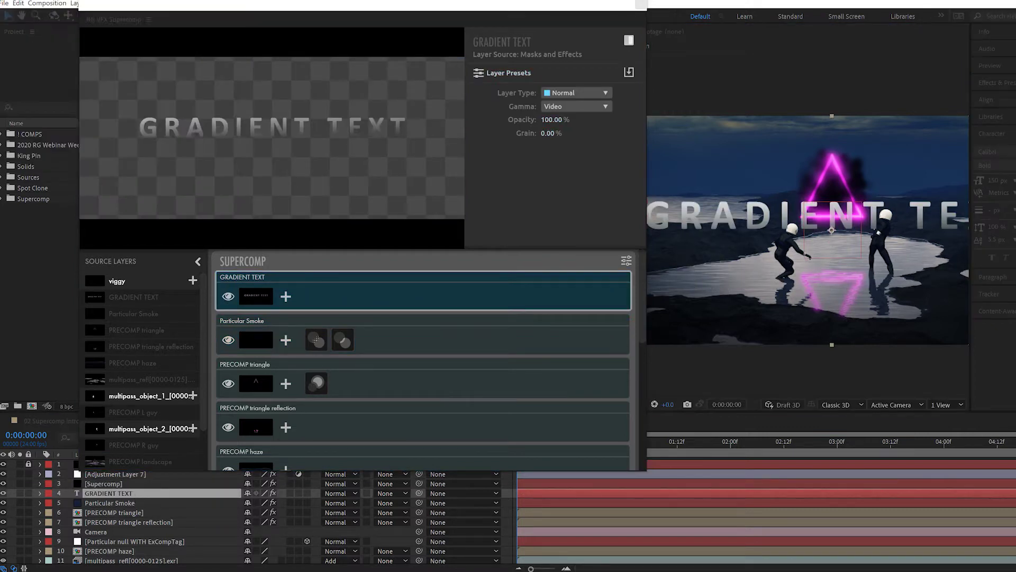
left_click(286, 296)
left_click(226, 258)
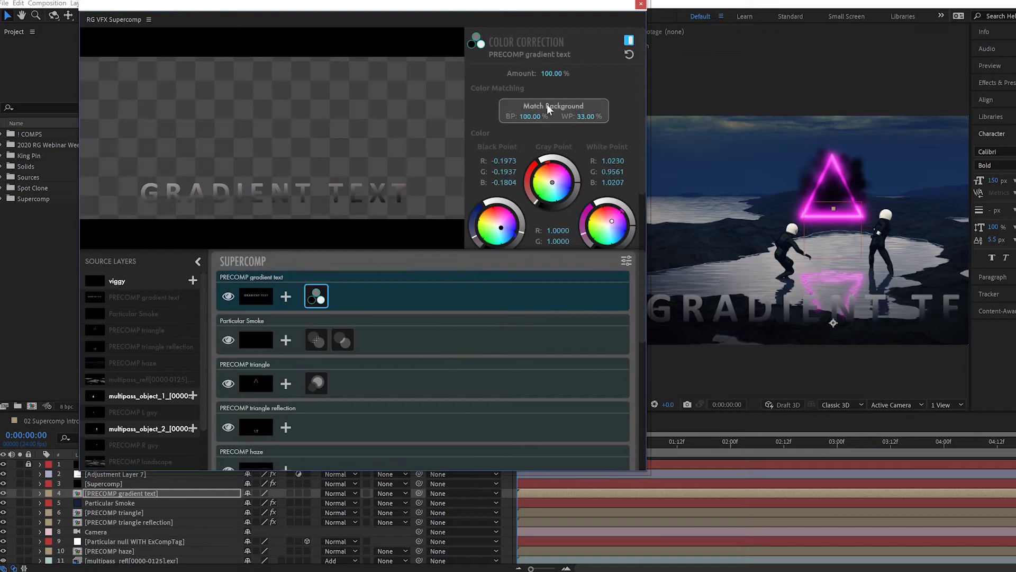
left_click(569, 114)
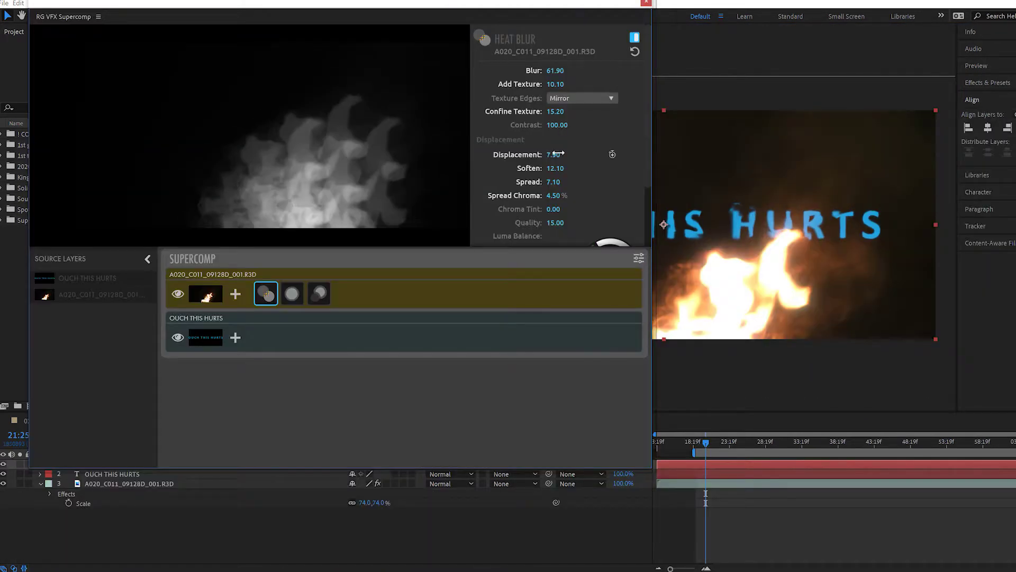
left_click_drag(555, 112, 555, 113)
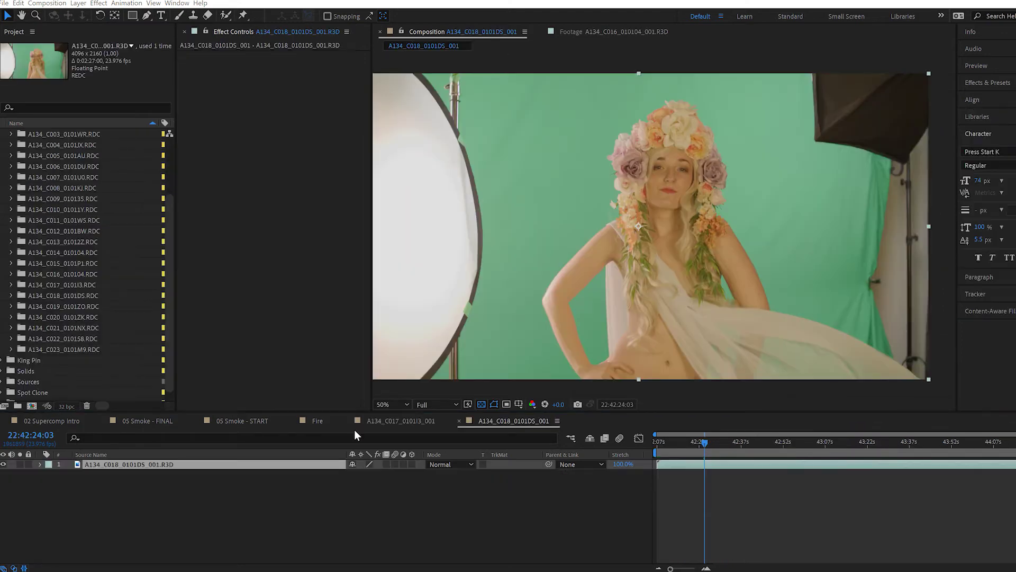
Apply Primatte Keyer 6 to the footage via a 'prim' search, then refine the matte with its matte tools.
left_click(218, 509)
left_click(205, 464)
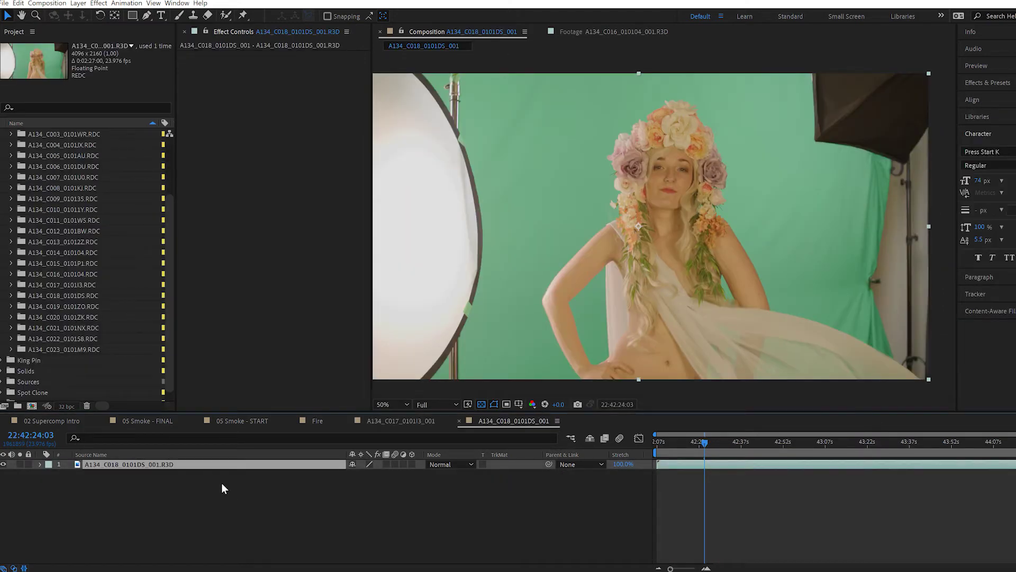
key("ctrl+space")
type("prim")
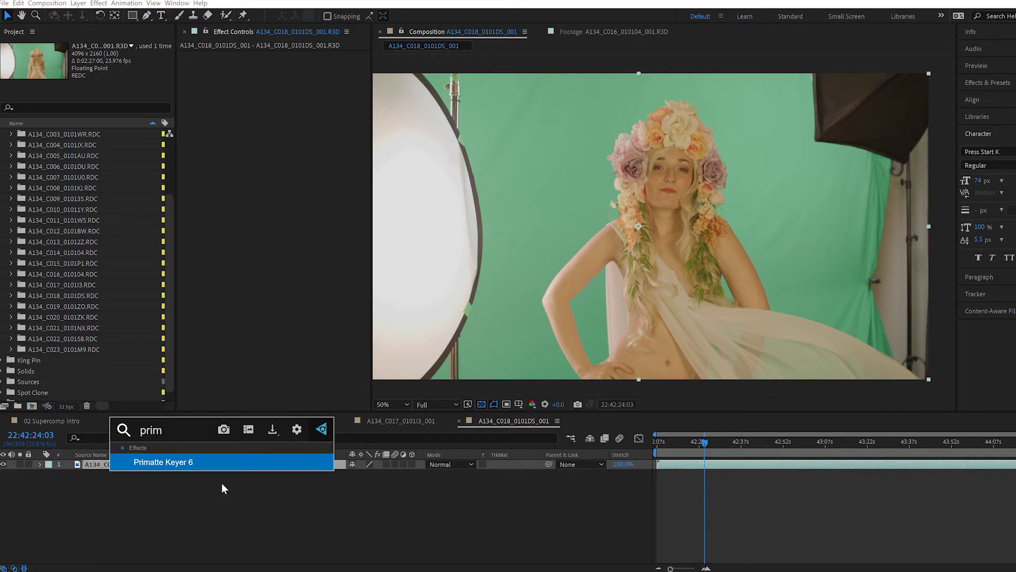
key("Return")
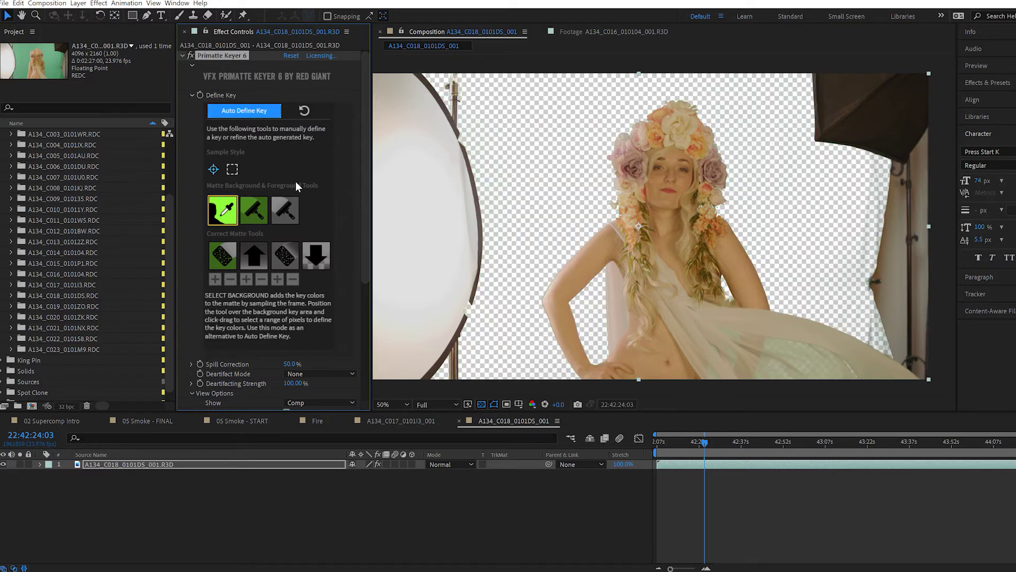
left_click(222, 255)
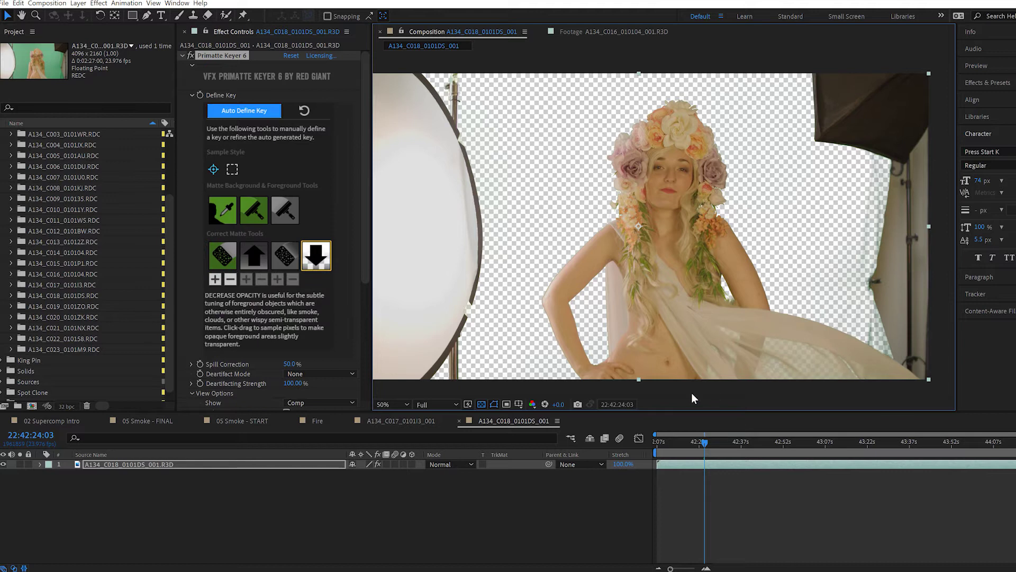
left_click(285, 209)
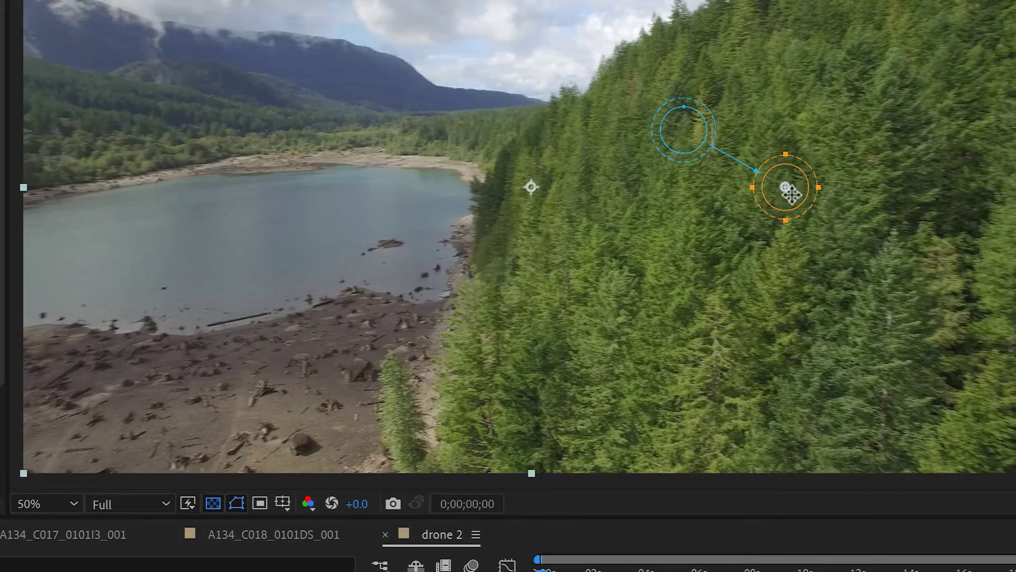
Drag the Spot Clone patch from the forest onto the lake and preview over a shortened work area.
left_click_drag(790, 192, 395, 254)
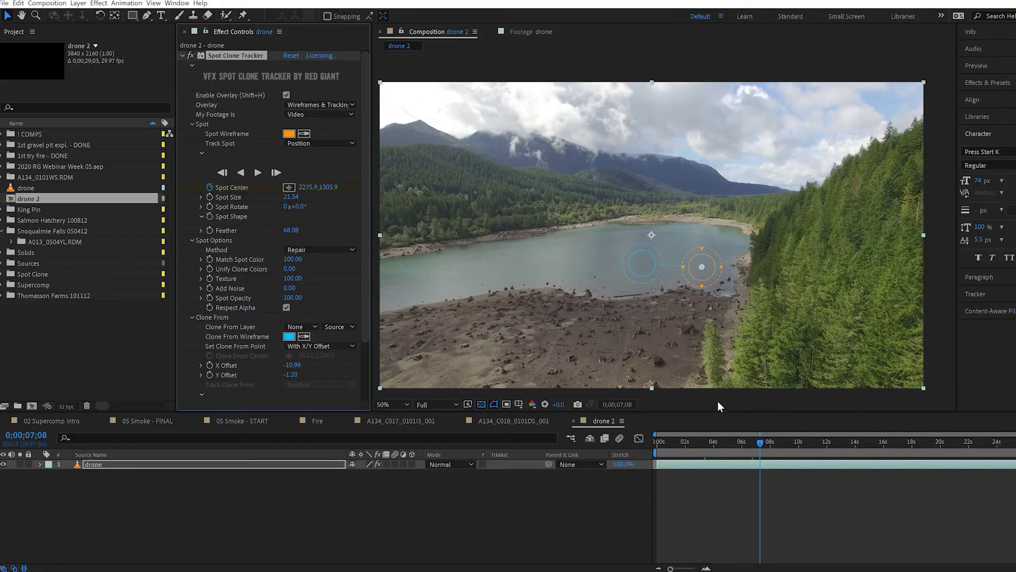
left_click_drag(1009, 453, 763, 453)
key("space")
left_click(699, 511)
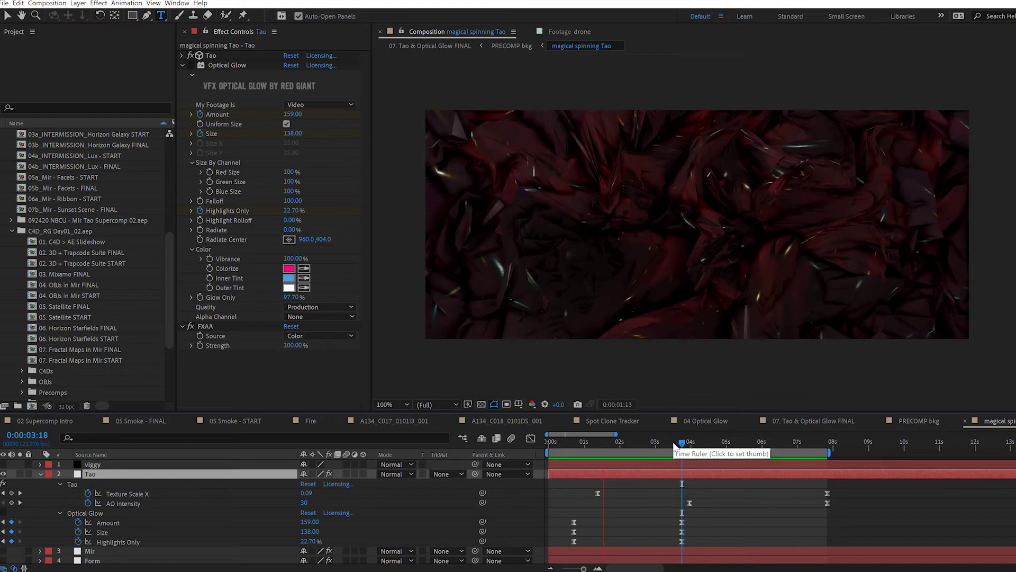
In PRECOMP bkg, give the title Optical Glow with Extend (Unmult) alpha and Amount 63.
key("shift+comma")
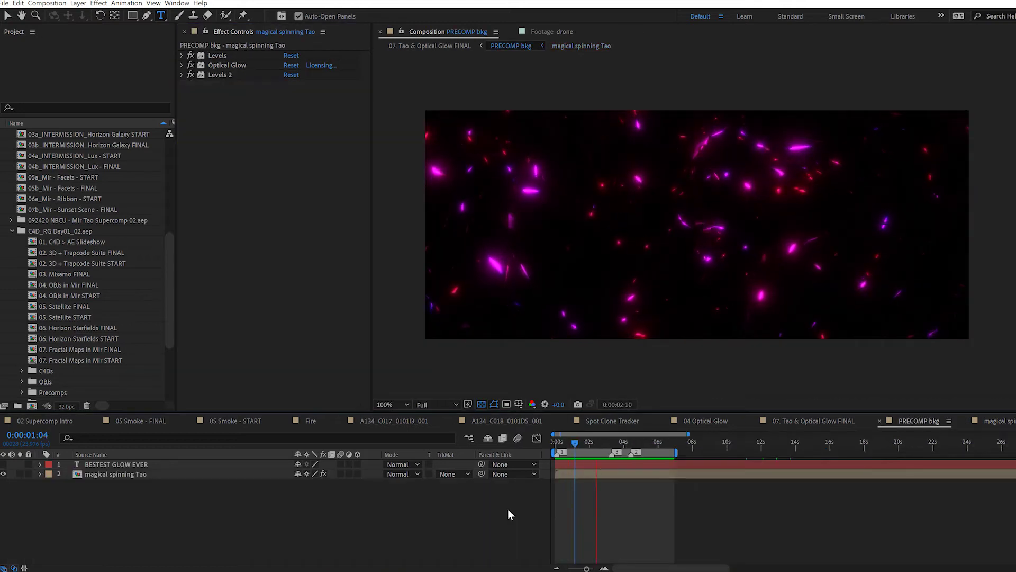
type("opti")
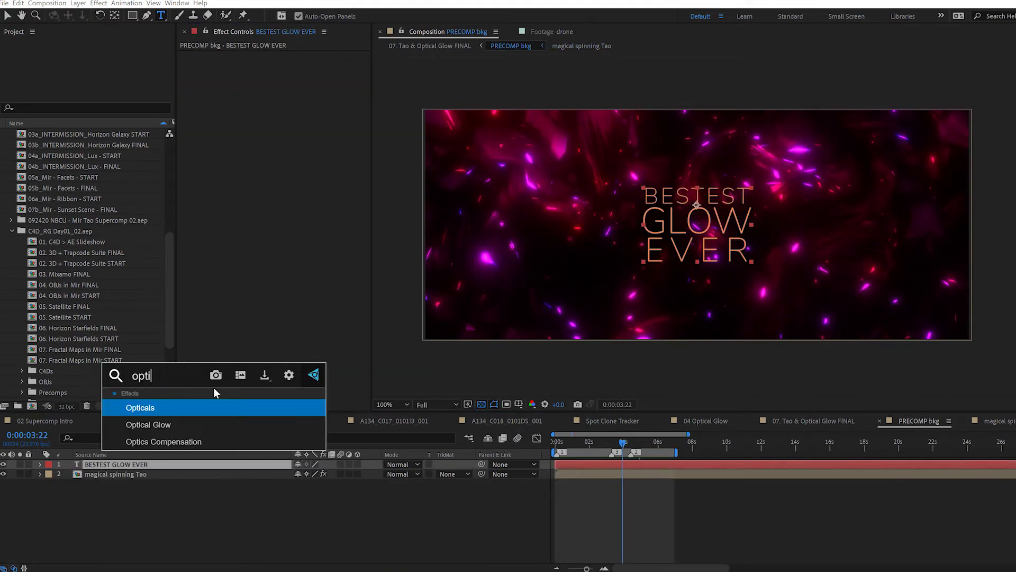
key("Return")
left_click(318, 307)
left_click(320, 338)
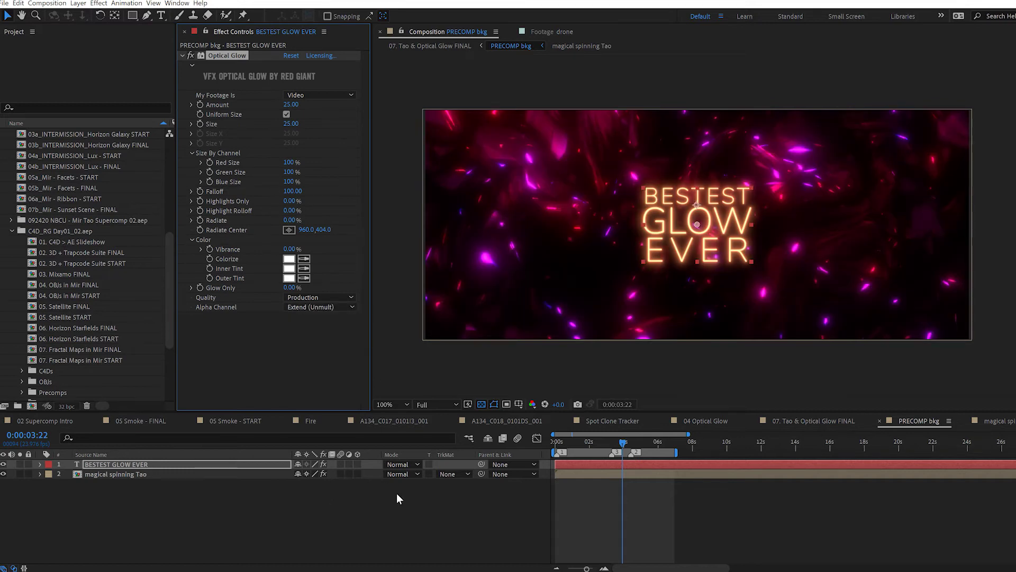
left_click(192, 54)
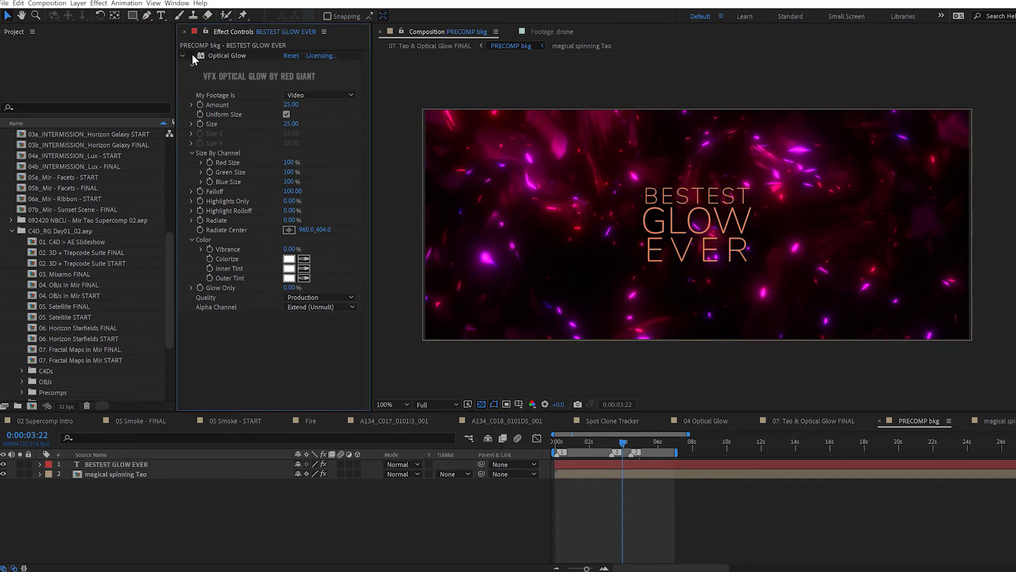
left_click(192, 55)
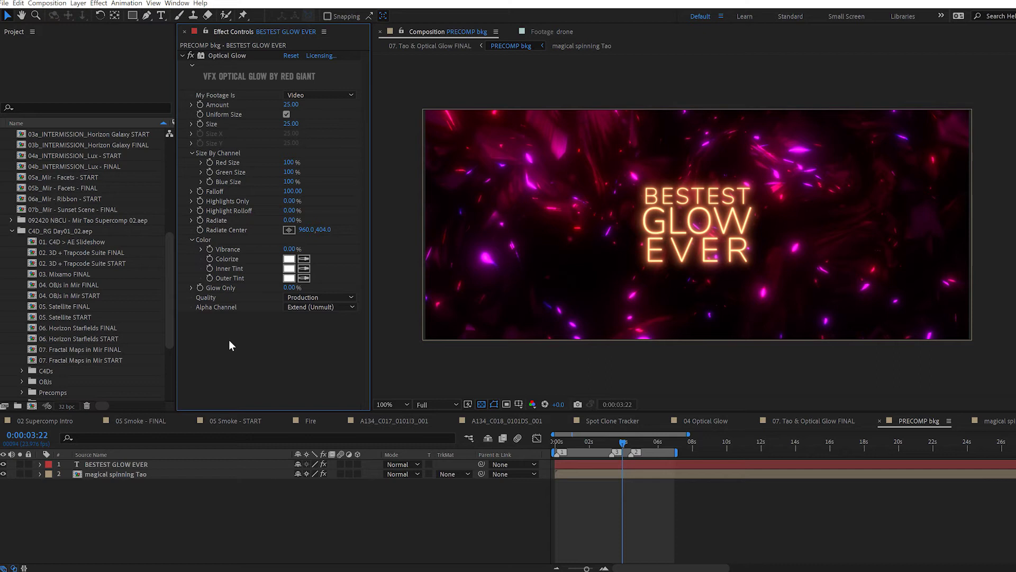
left_click_drag(291, 104, 311, 102)
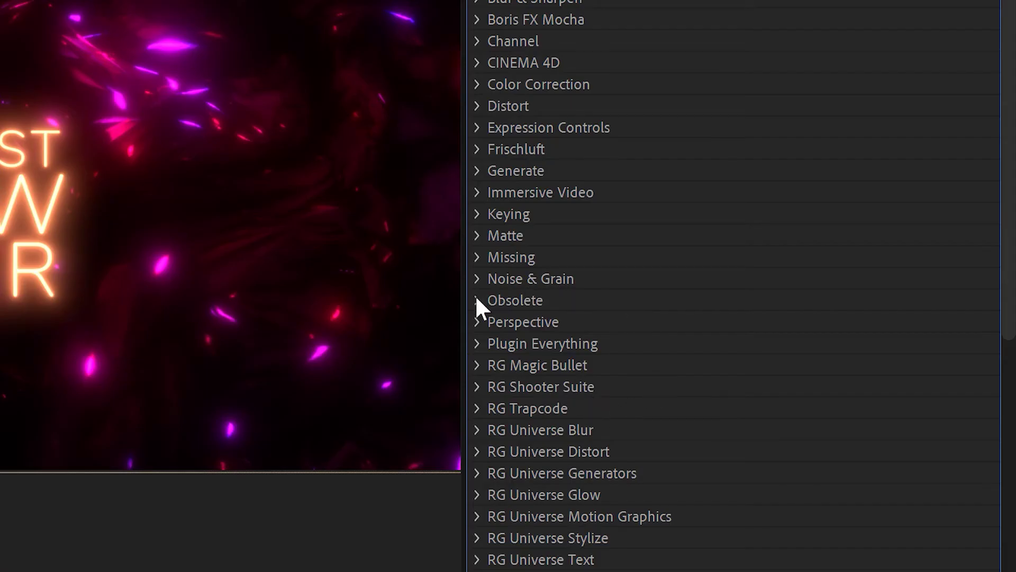
Expand the Obsolete category and choose the Madhouse - Sunburn lens flare preset.
left_click(480, 301)
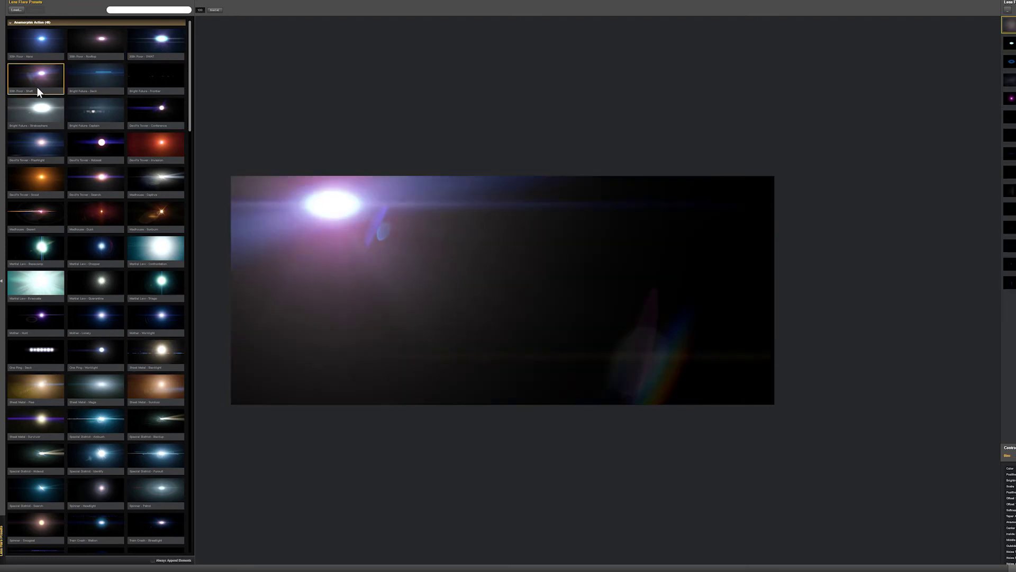
left_click(147, 219)
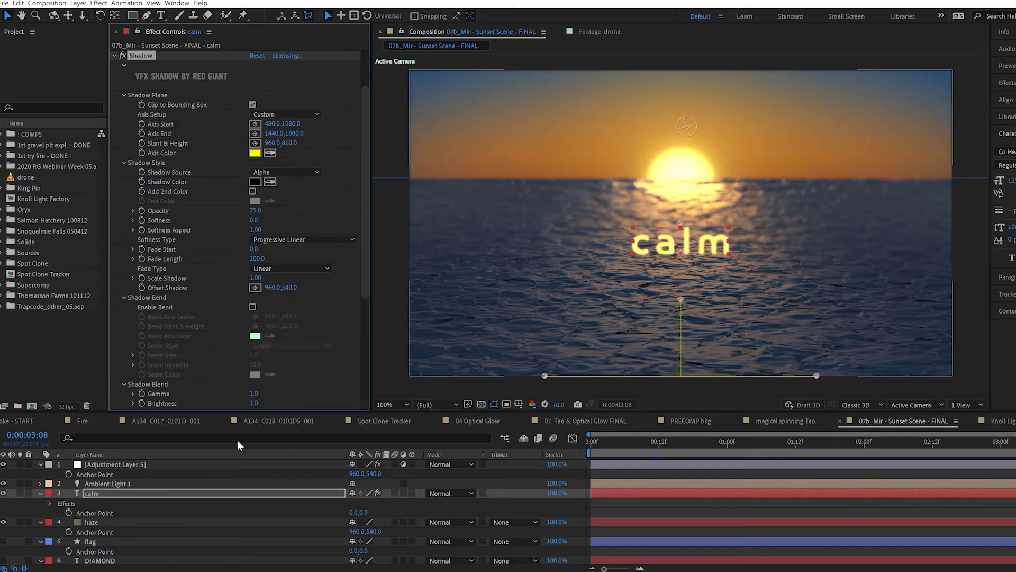
Level the VFX Shadow/Reflection axis, set Horizontal Displacement to 30, and preview the reflection.
left_click_drag(291, 124, 245, 125)
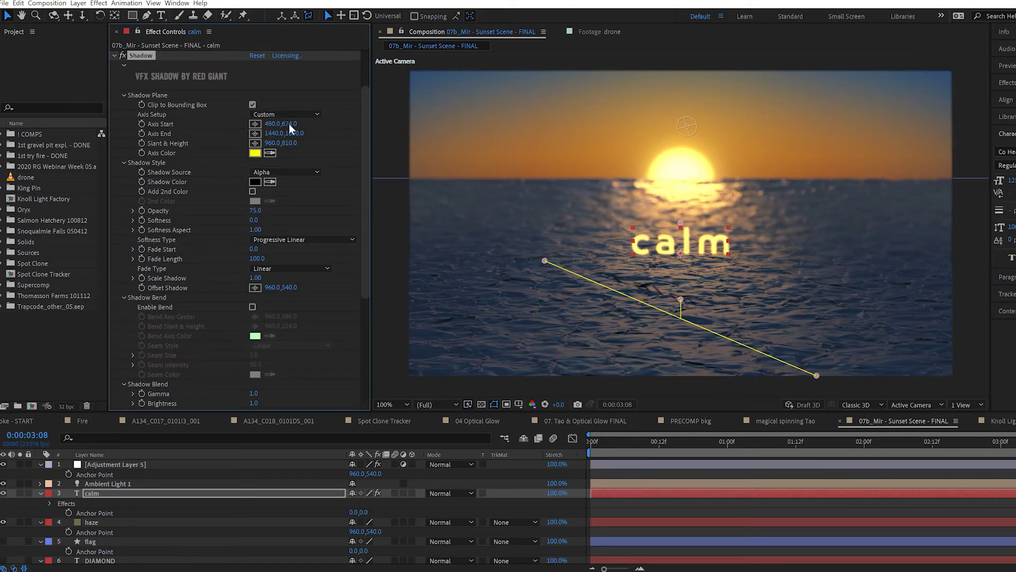
type("650")
key("Return")
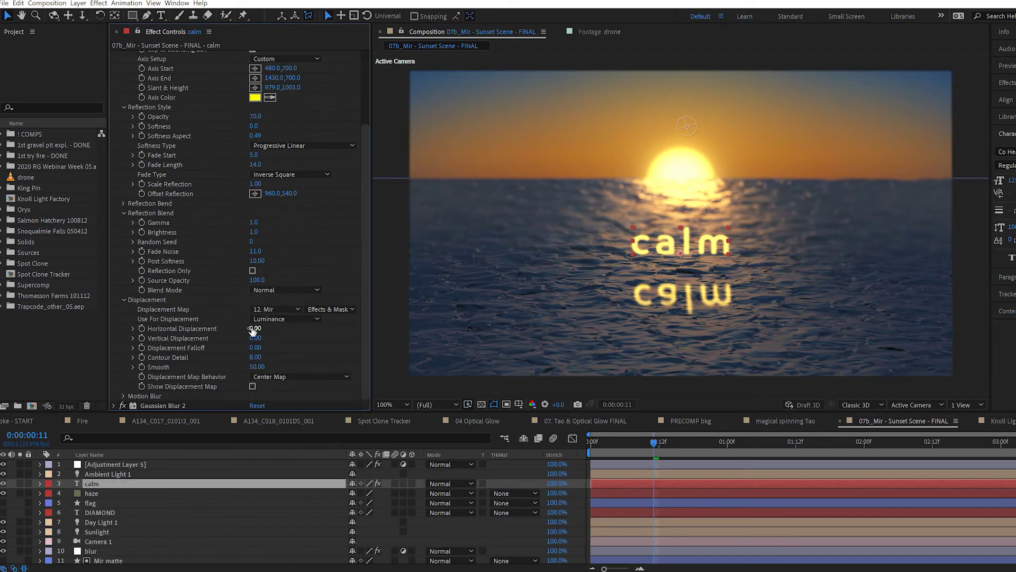
key("Return")
key("space")
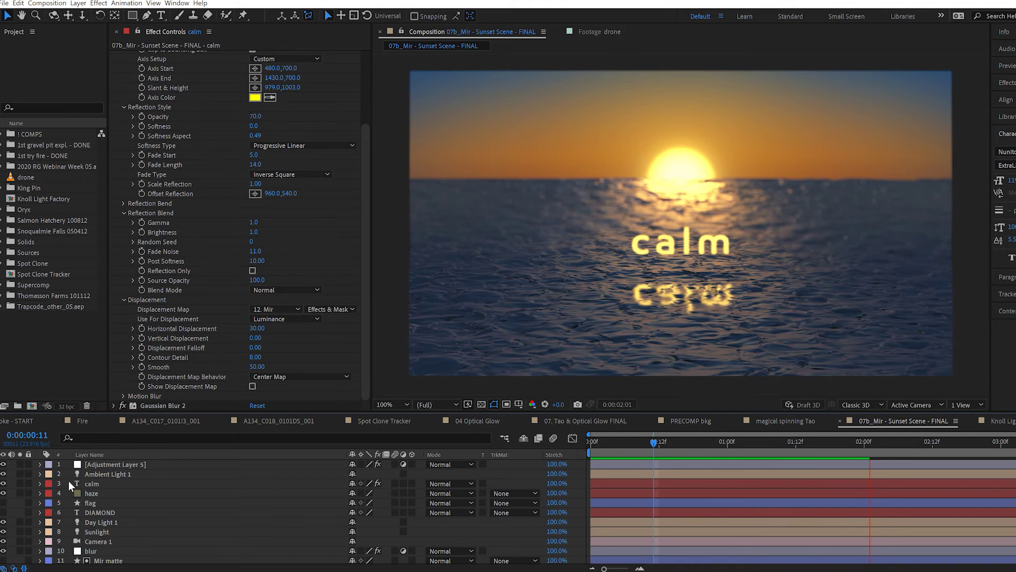
key("space")
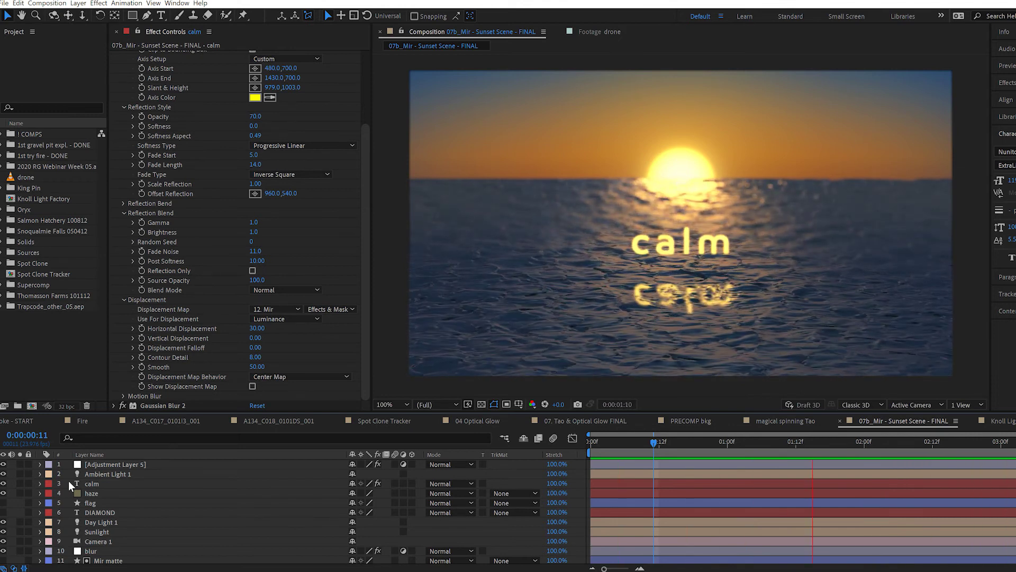